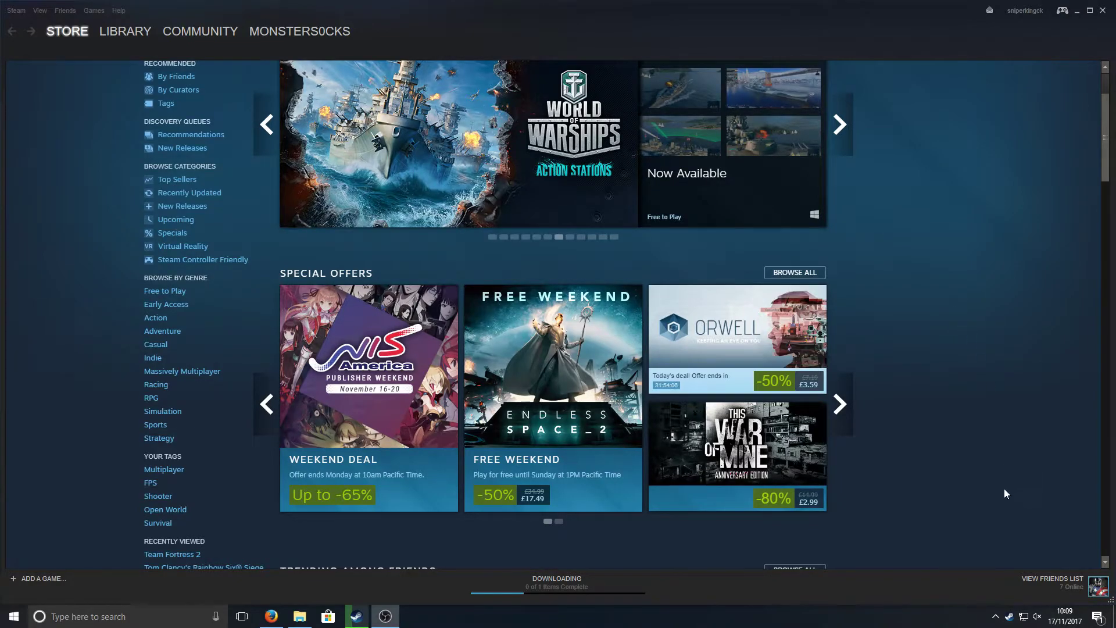
- Exit the Steam client completely
{"action": "right_click", "coordinate": [1009, 616]}
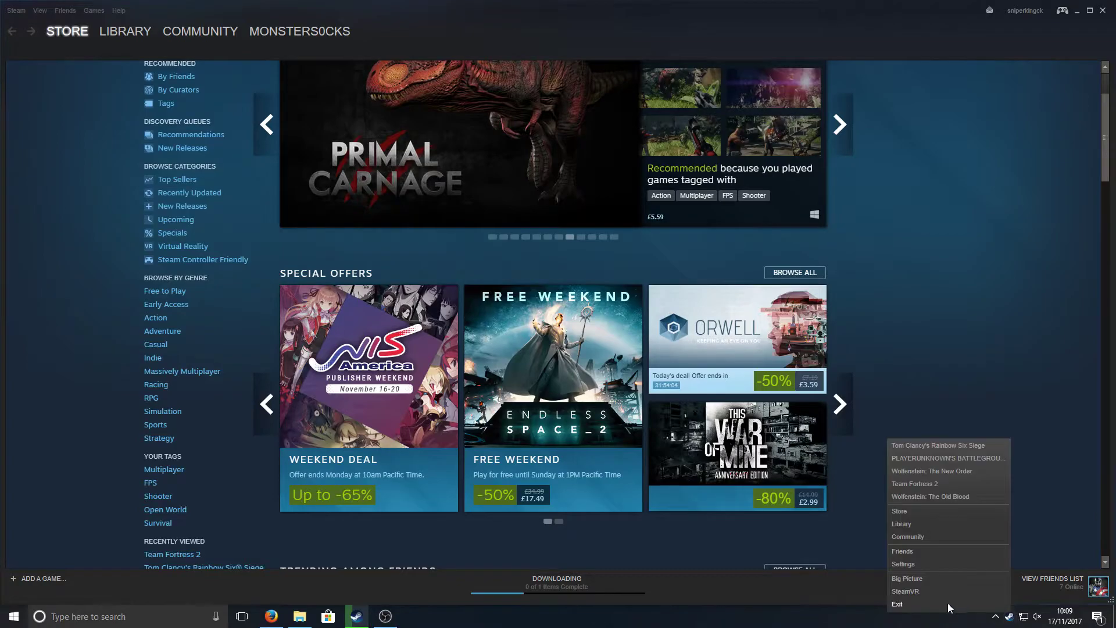
{"action": "left_click", "coordinate": [904, 603]}
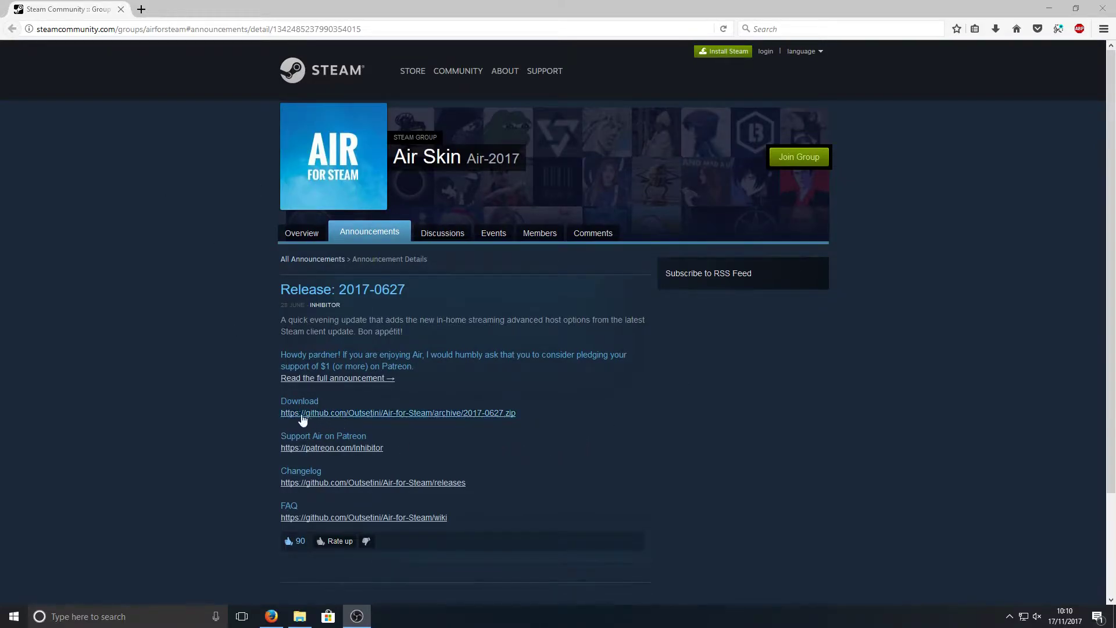
- Download the Air-for-Steam 2017-0627 zip from the Air Skin announcement and place it in C:\Program Files (x86)\Steam\skins
{"action": "left_click", "coordinate": [419, 416]}
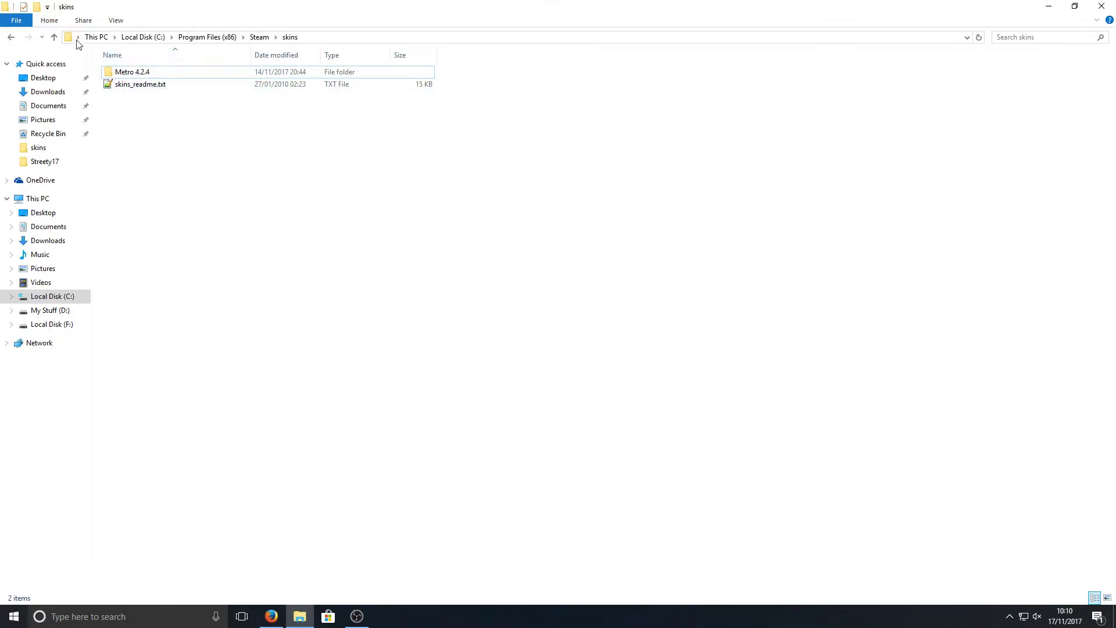
{"action": "left_click", "coordinate": [329, 36]}
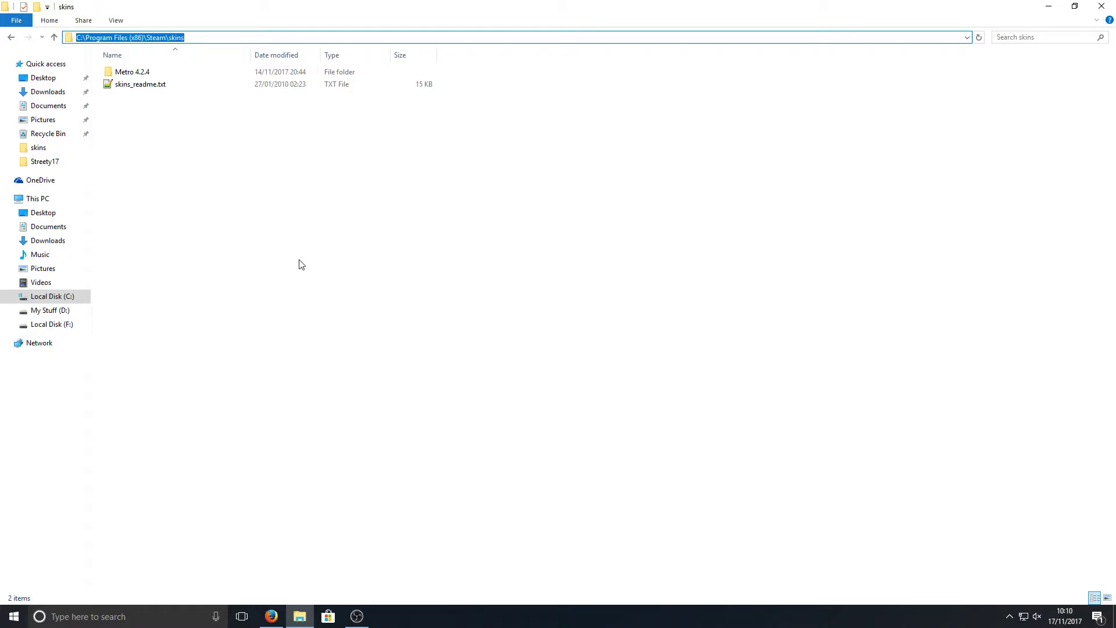
{"action": "left_click", "coordinate": [269, 193]}
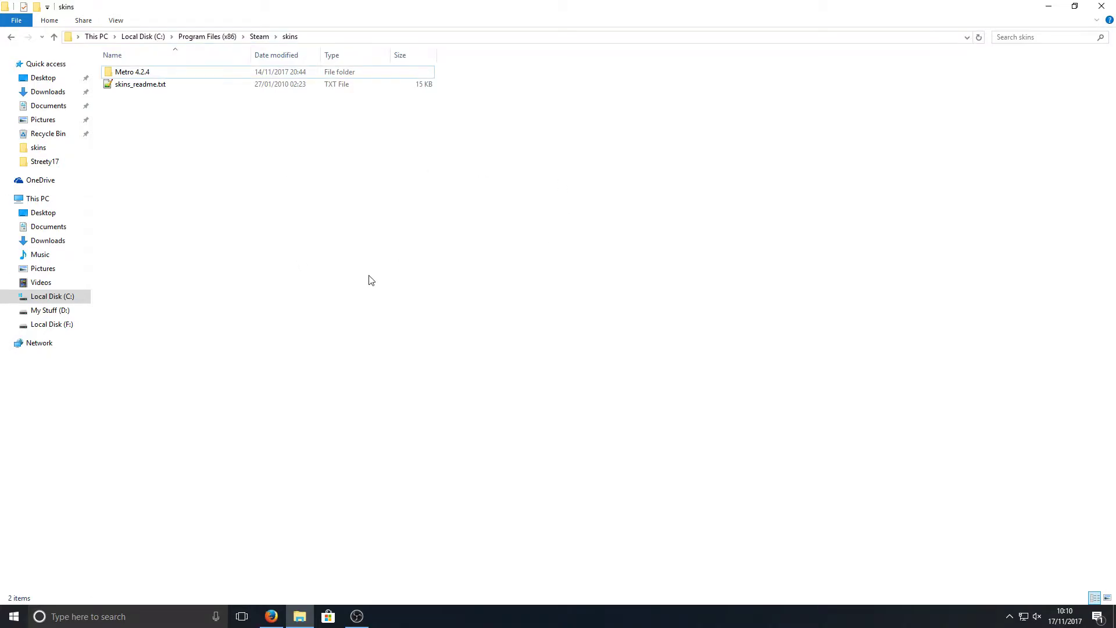
{"action": "left_click", "coordinate": [271, 616]}
{"action": "left_click_drag", "start_coordinate": [661, 5], "coordinate": [726, 42]}
{"action": "left_click", "coordinate": [979, 80]}
{"action": "left_click_drag", "start_coordinate": [862, 110], "coordinate": [216, 232]}
{"action": "left_click", "coordinate": [411, 229]}
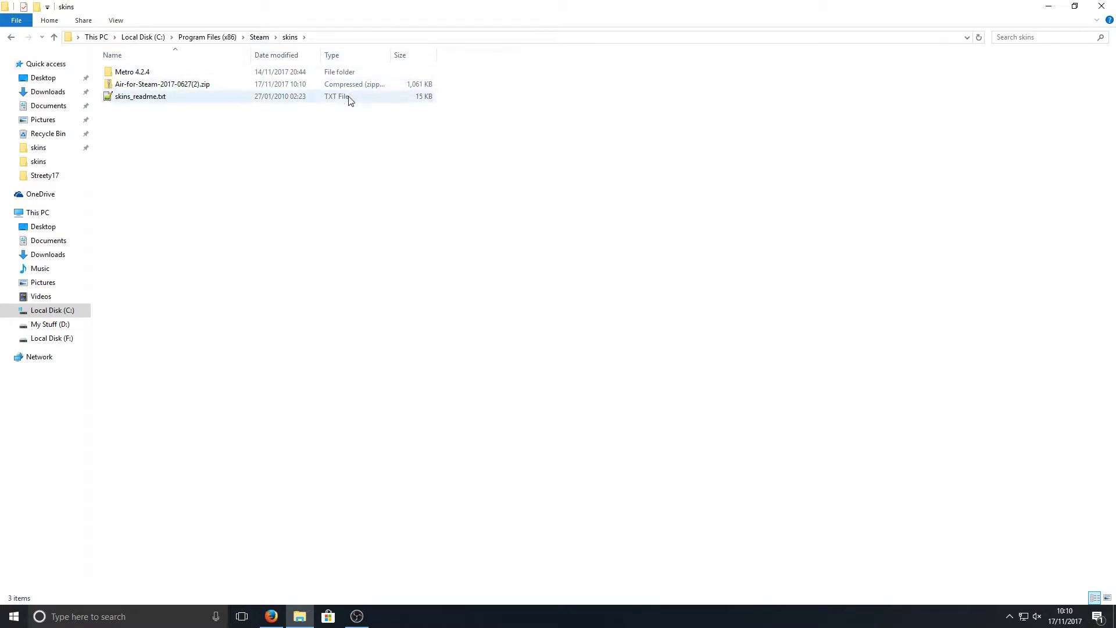
- Extract the Air-for-Steam zip directly into the skins folder with WinRAR and delete the archive
{"action": "right_click", "coordinate": [179, 86]}
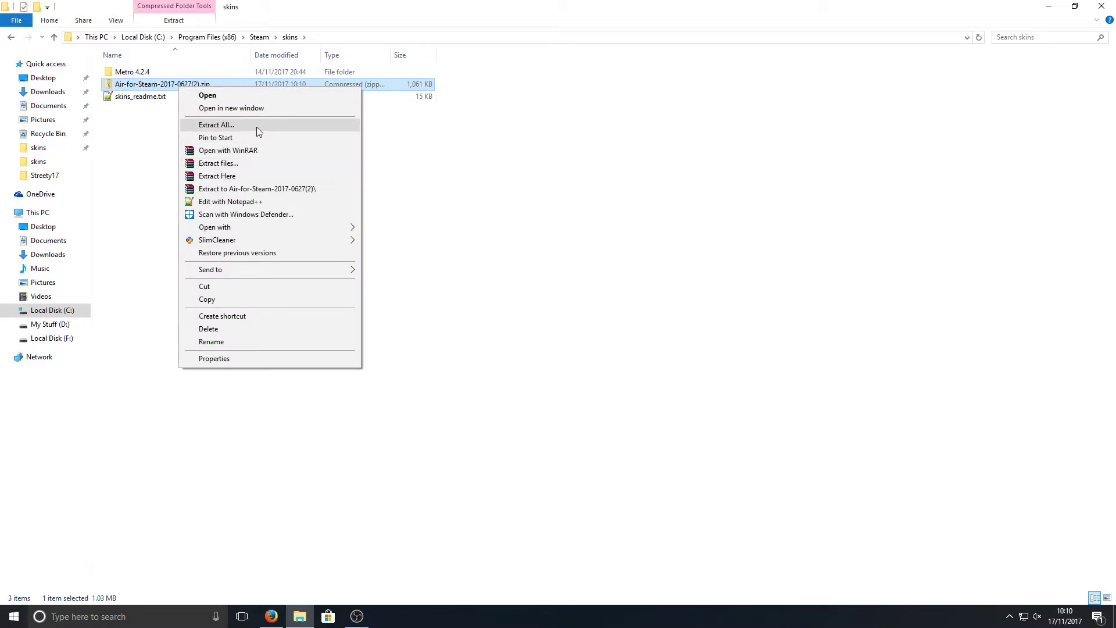
{"action": "left_click", "coordinate": [249, 175]}
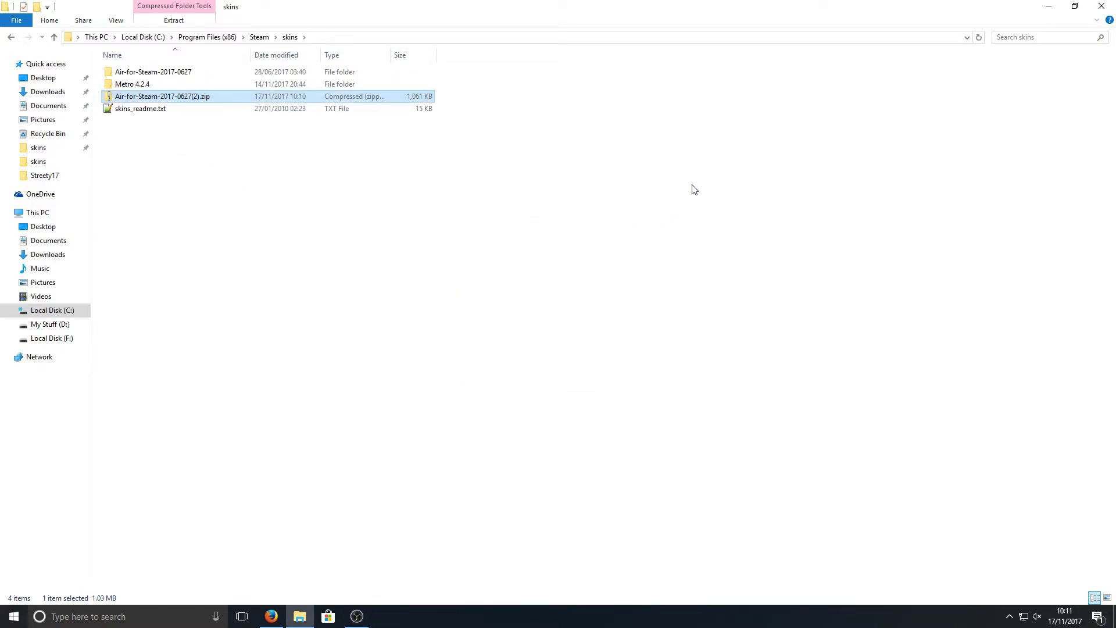
{"action": "right_click", "coordinate": [209, 97]}
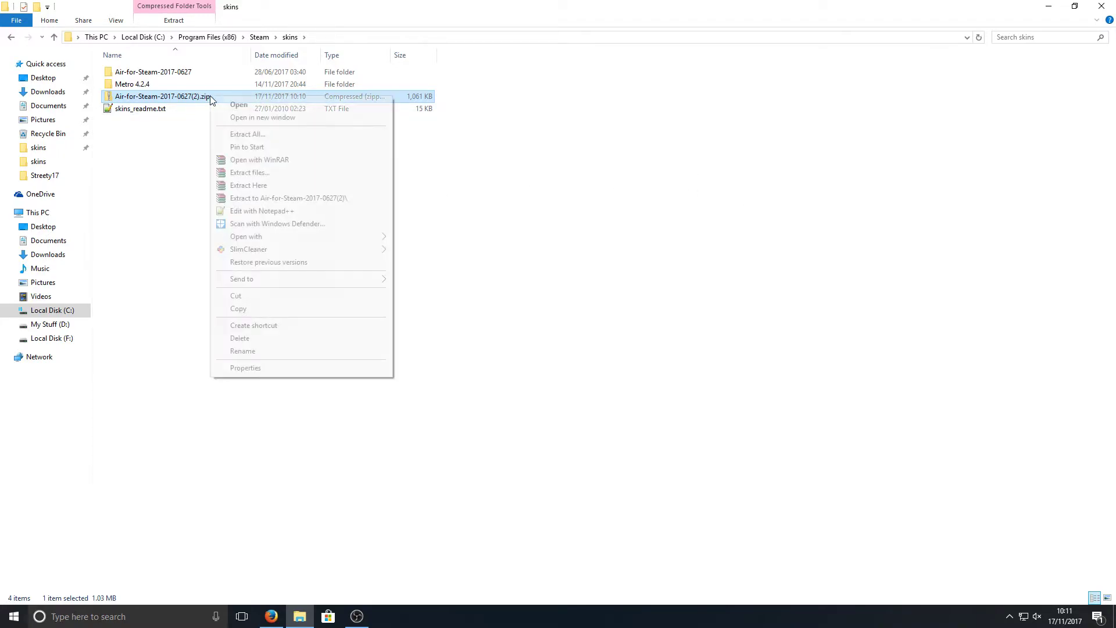
{"action": "left_click", "coordinate": [269, 339]}
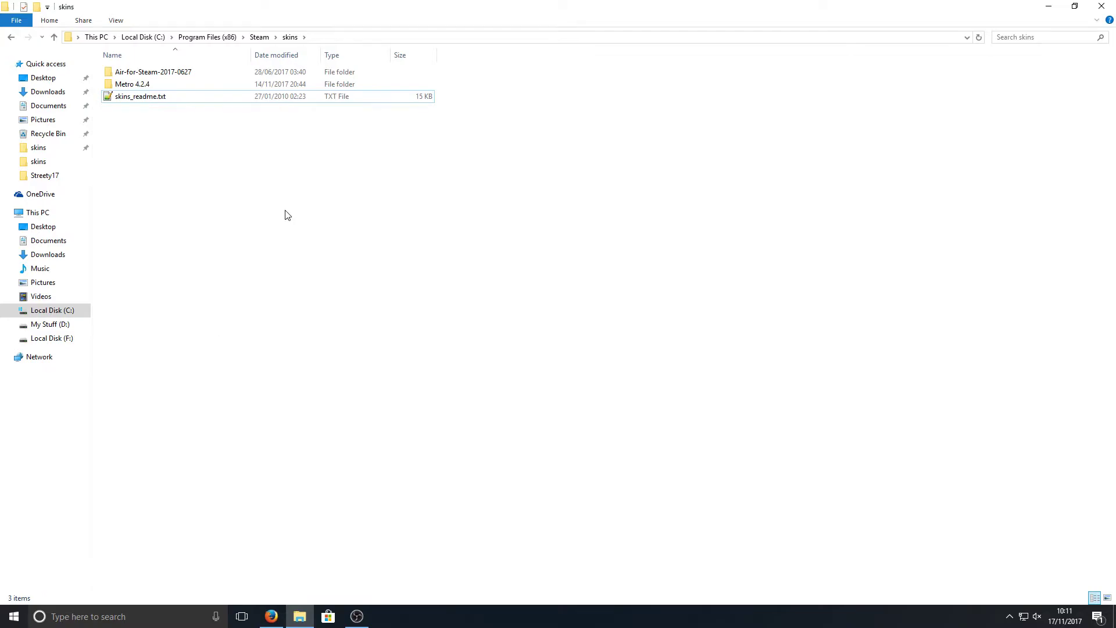
- Install all the Roboto font files from the Air-for-Steam-2017-0627 skin's +Extras\Fonts folder
{"action": "double_click", "coordinate": [175, 76]}
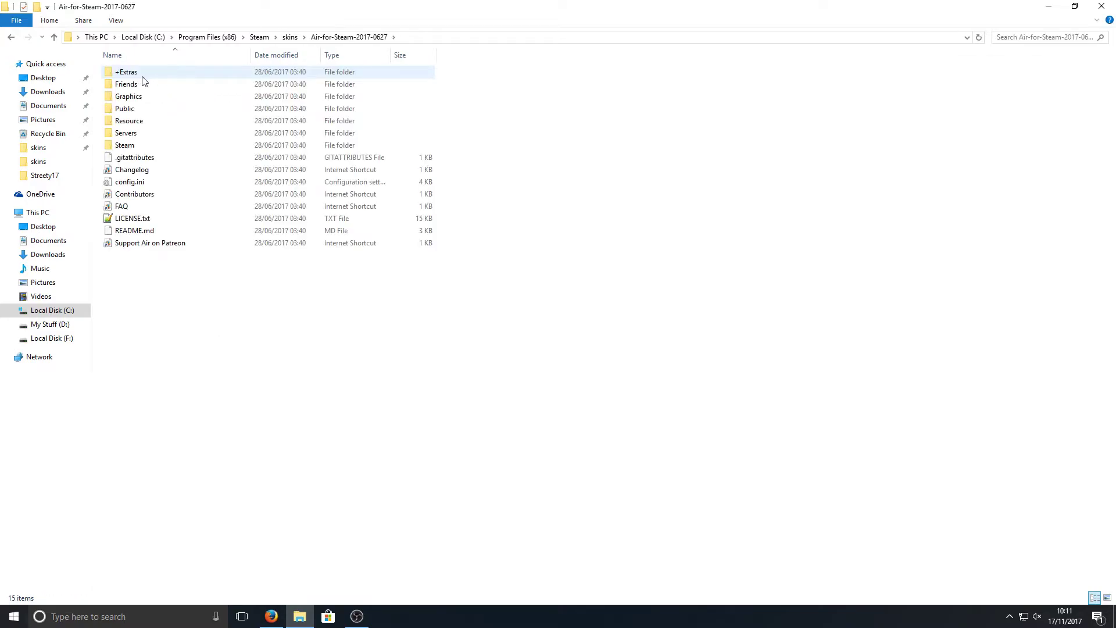
{"action": "double_click", "coordinate": [154, 79]}
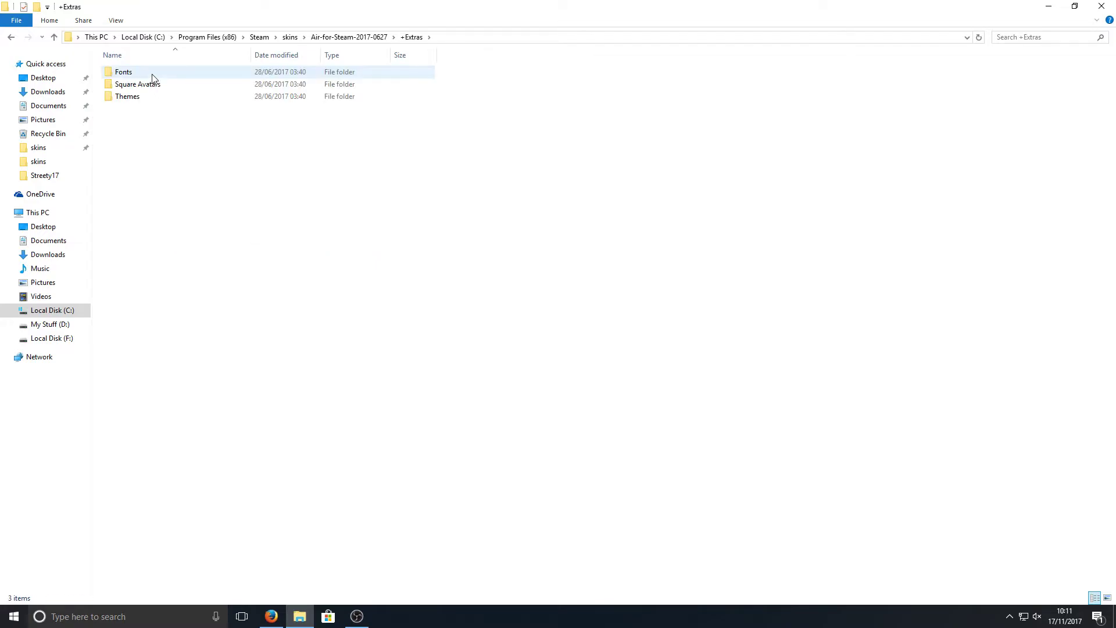
{"action": "double_click", "coordinate": [152, 73]}
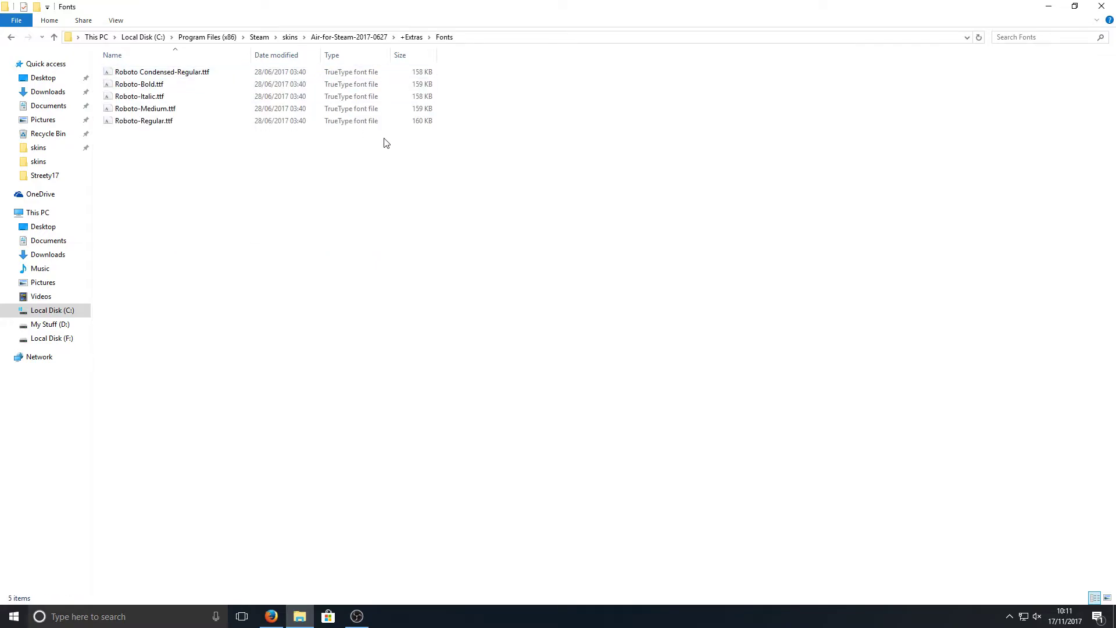
{"action": "left_click_drag", "start_coordinate": [248, 208], "coordinate": [98, 47]}
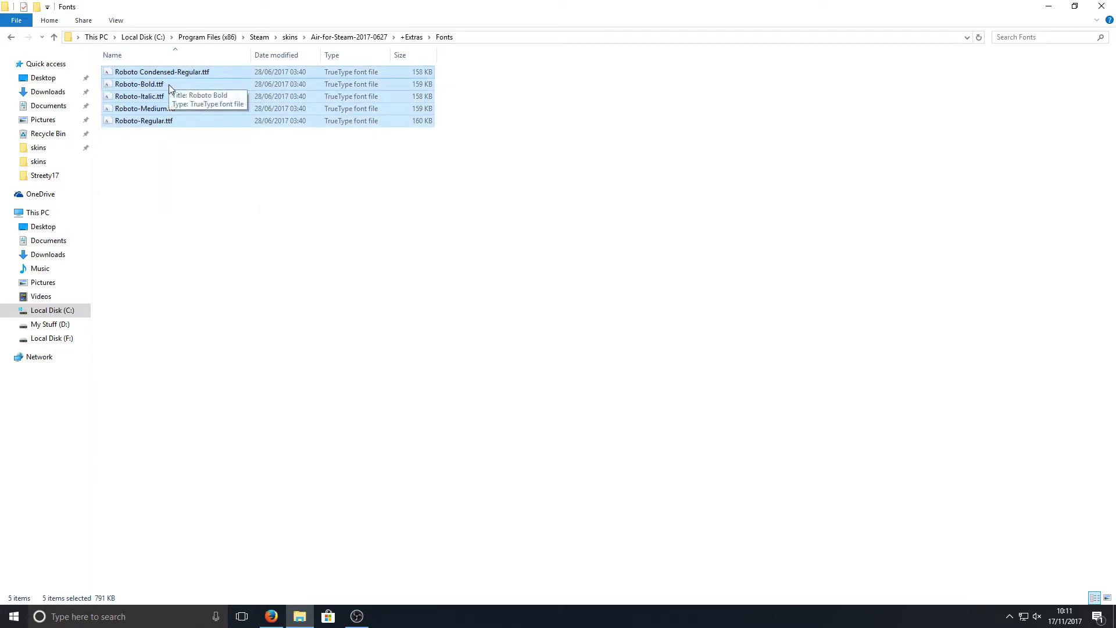
{"action": "right_click", "coordinate": [168, 85]}
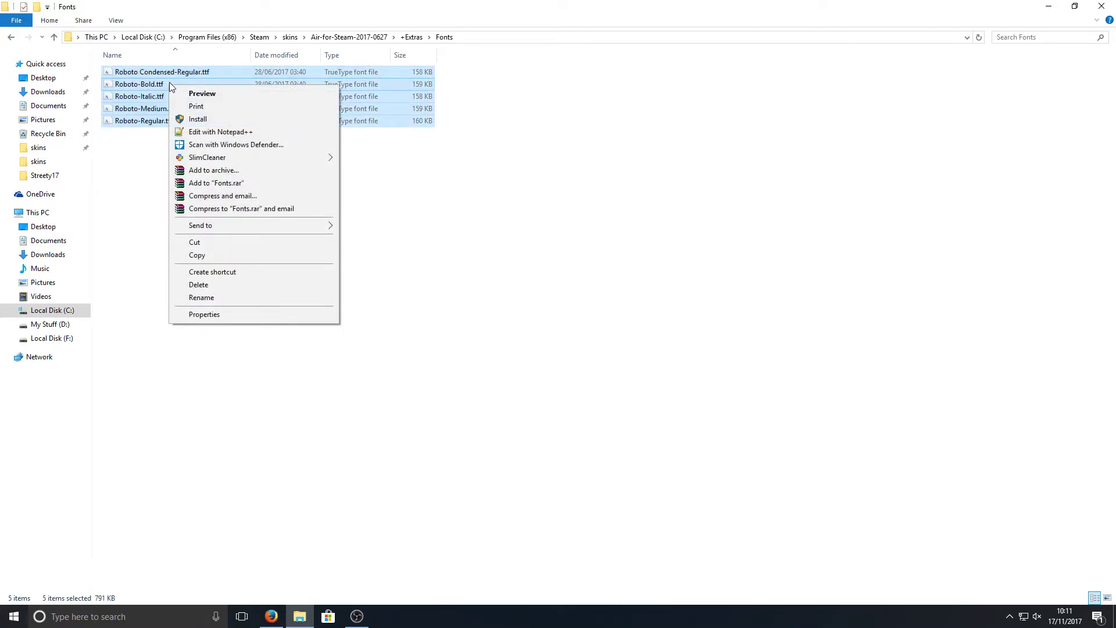
{"action": "left_click", "coordinate": [231, 120]}
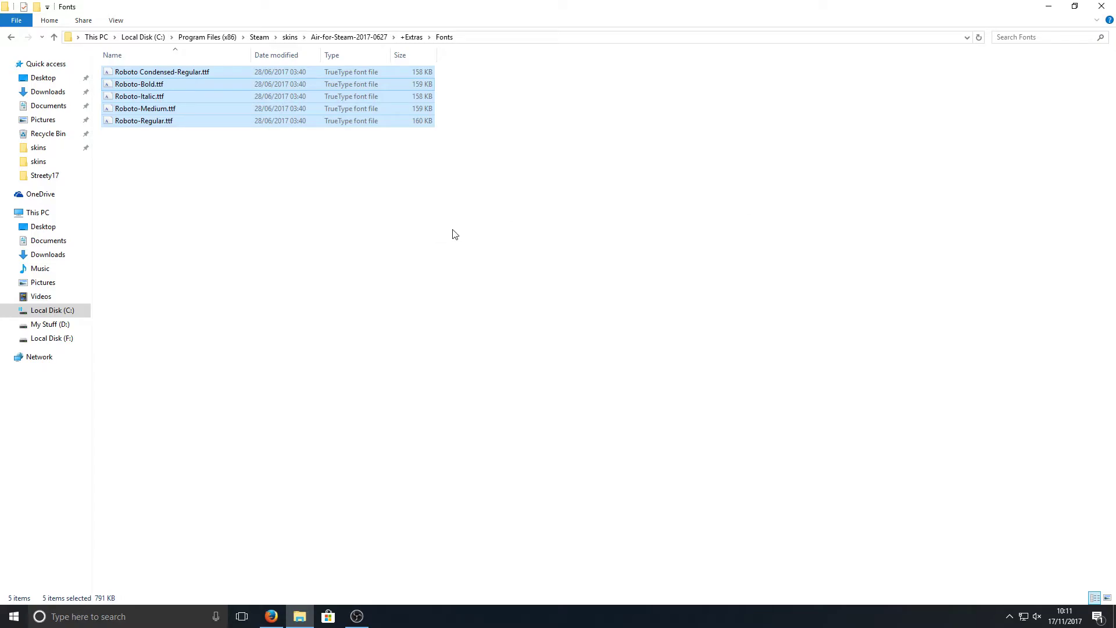
{"action": "left_click", "coordinate": [445, 259]}
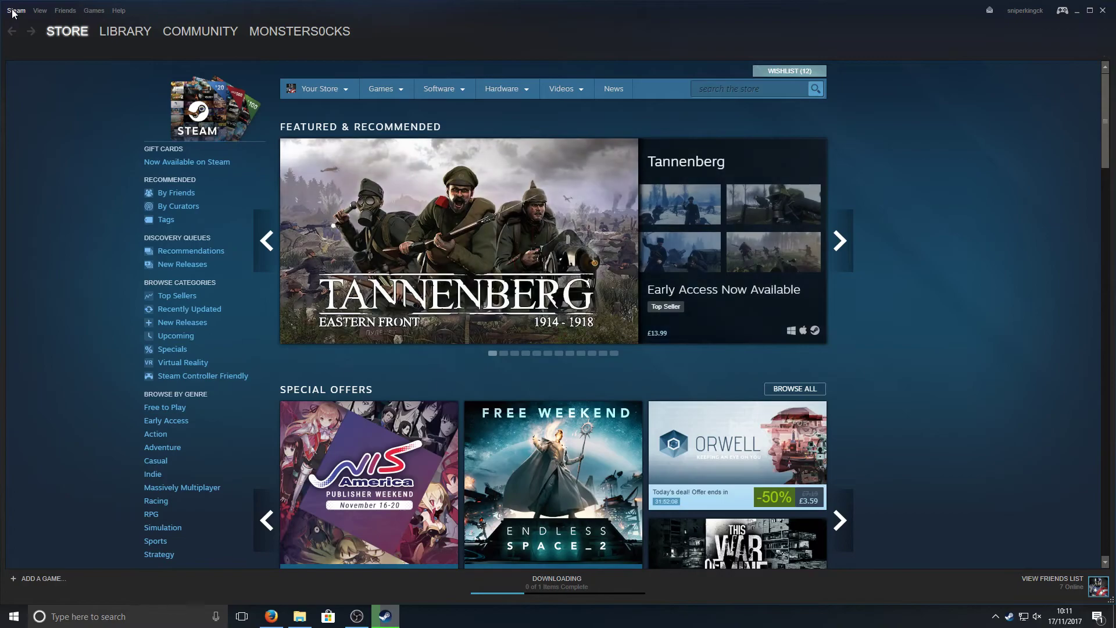
- In Steam's interface settings, set the skin to Air-for-Steam-2017-0627, restart Steam to apply it, and close the news pop-up
{"action": "left_click", "coordinate": [13, 10]}
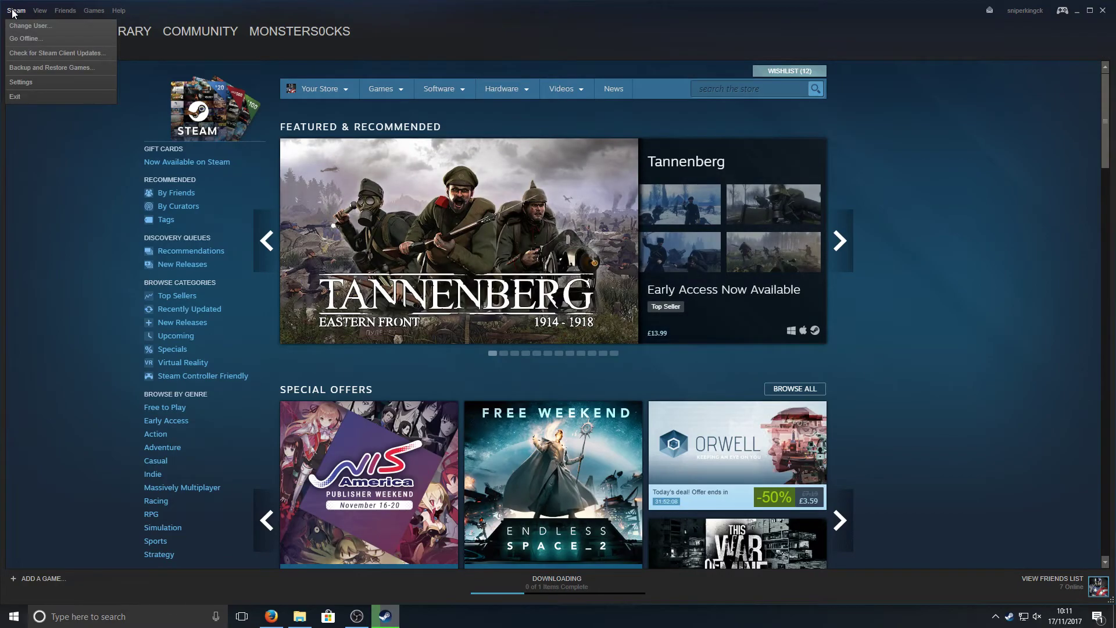
{"action": "left_click", "coordinate": [24, 82]}
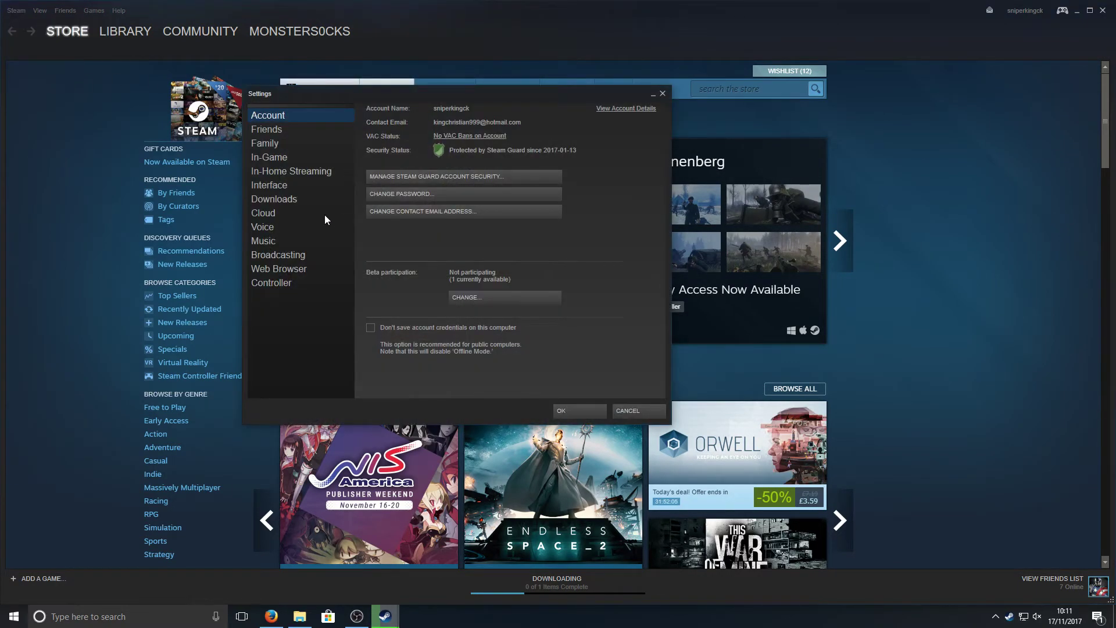
{"action": "left_click", "coordinate": [284, 185]}
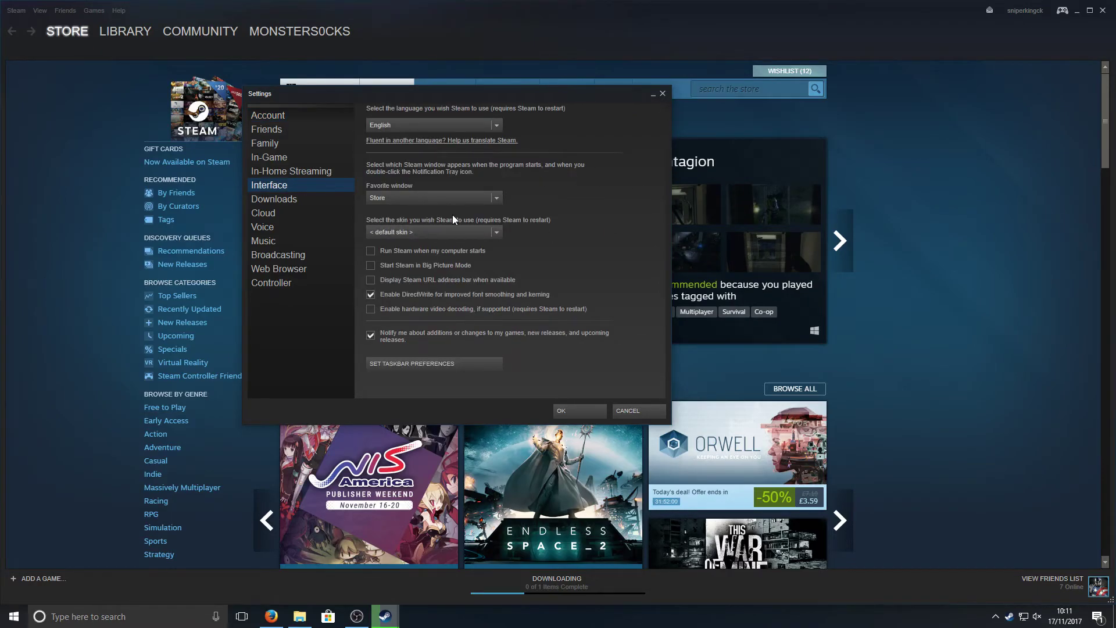
{"action": "left_click", "coordinate": [471, 231]}
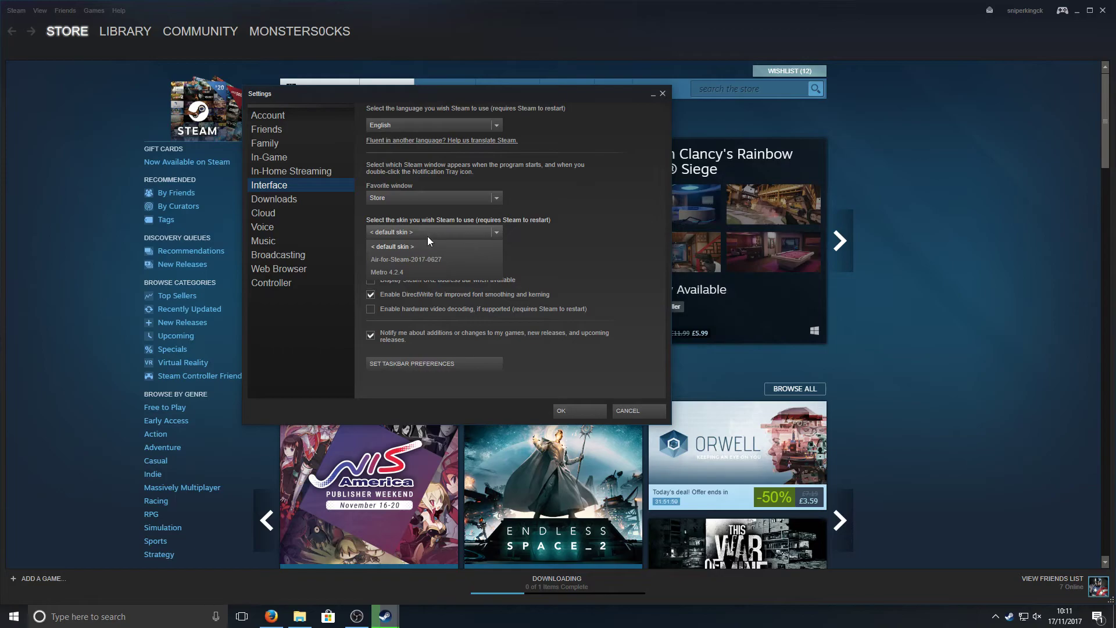
{"action": "left_click", "coordinate": [404, 262]}
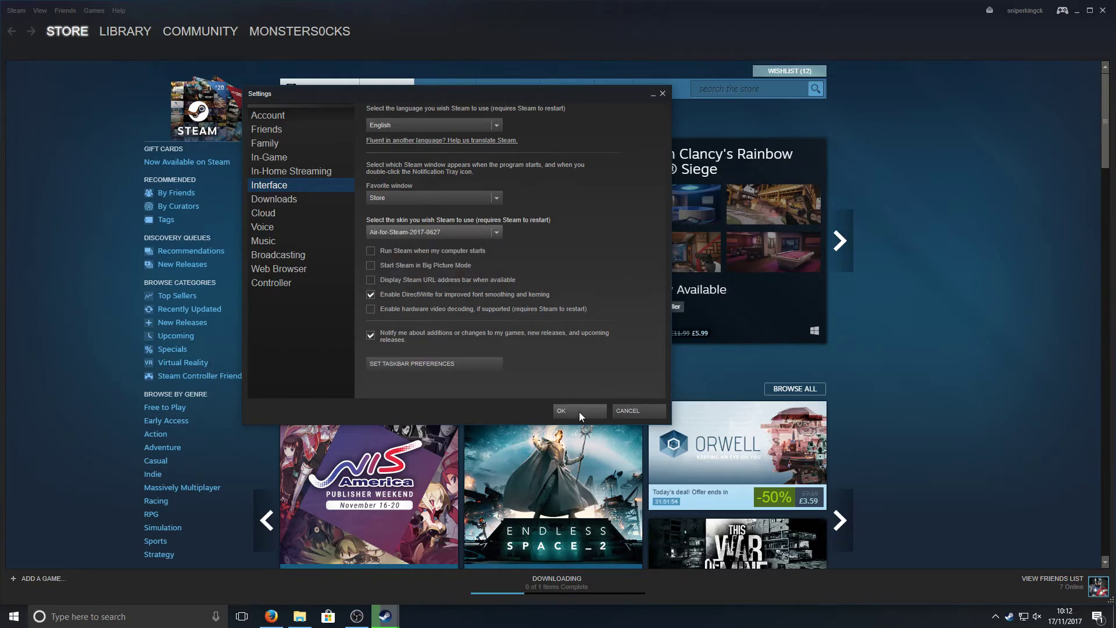
{"action": "left_click", "coordinate": [564, 410]}
{"action": "mouse_move", "coordinate": [401, 101]}
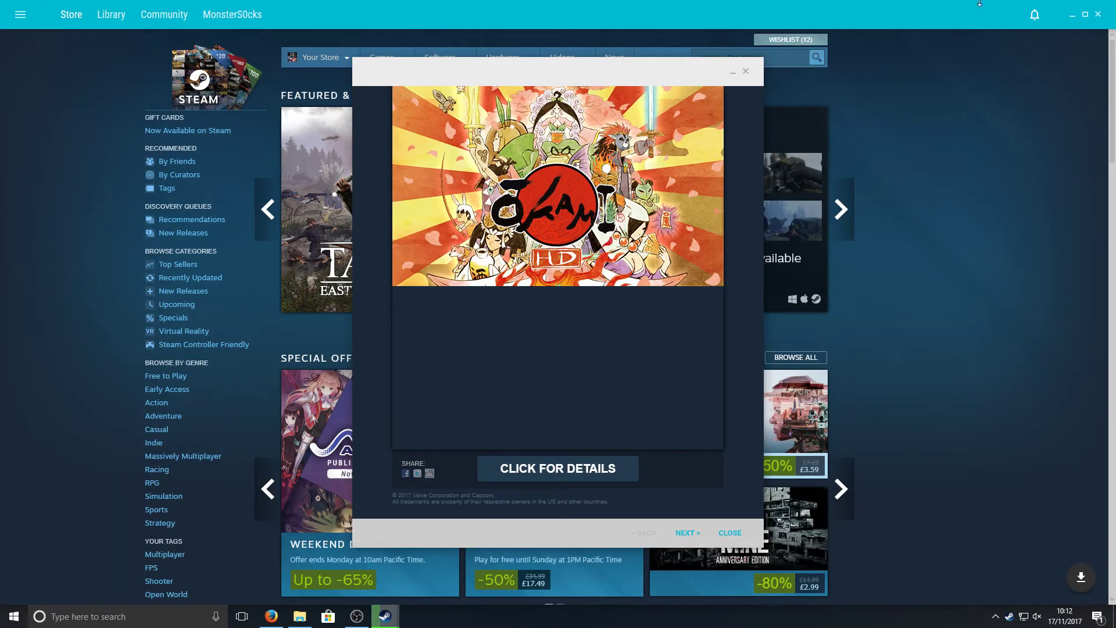
{"action": "left_click", "coordinate": [735, 533]}
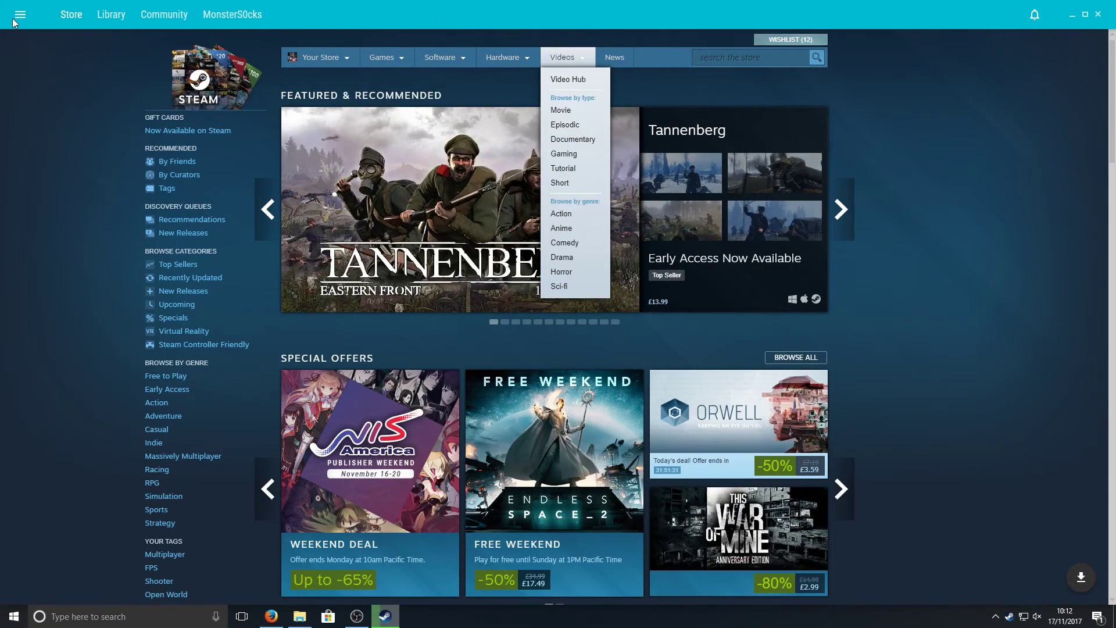
- Open the friends list and a chat with a friend to examine how both windows look in the new skin
{"action": "left_click", "coordinate": [16, 17]}
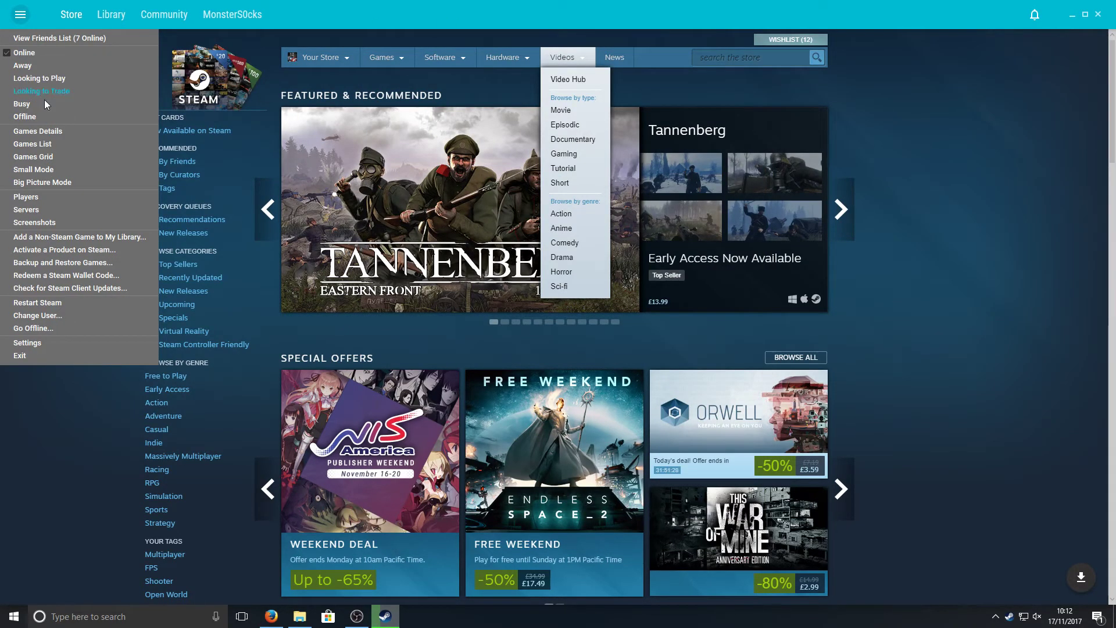
{"action": "left_click", "coordinate": [50, 37]}
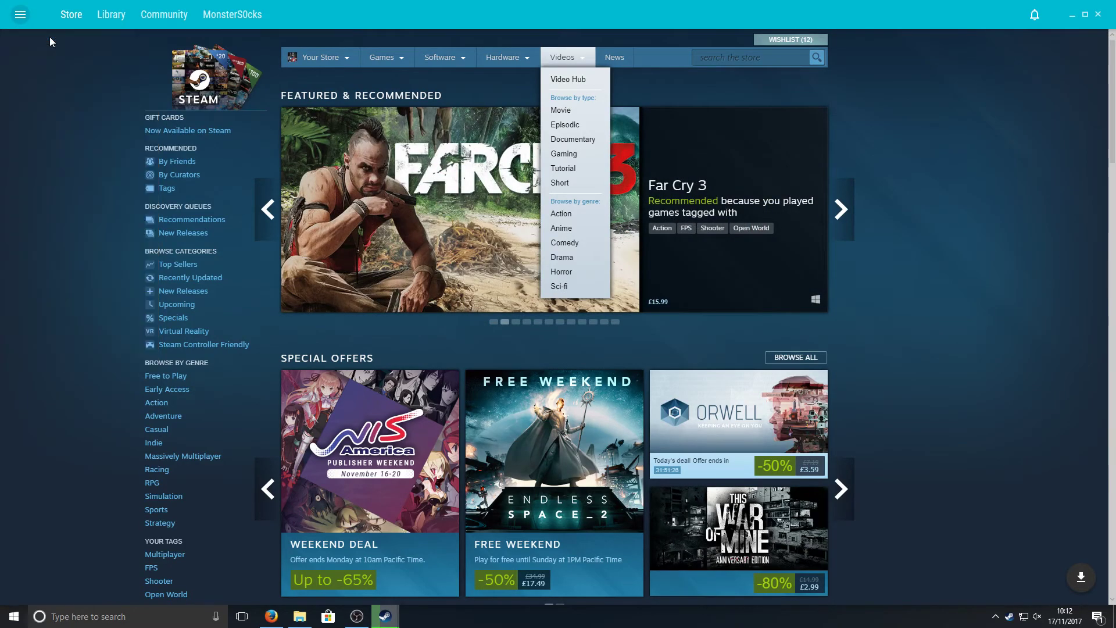
{"action": "left_click", "coordinate": [1009, 46]}
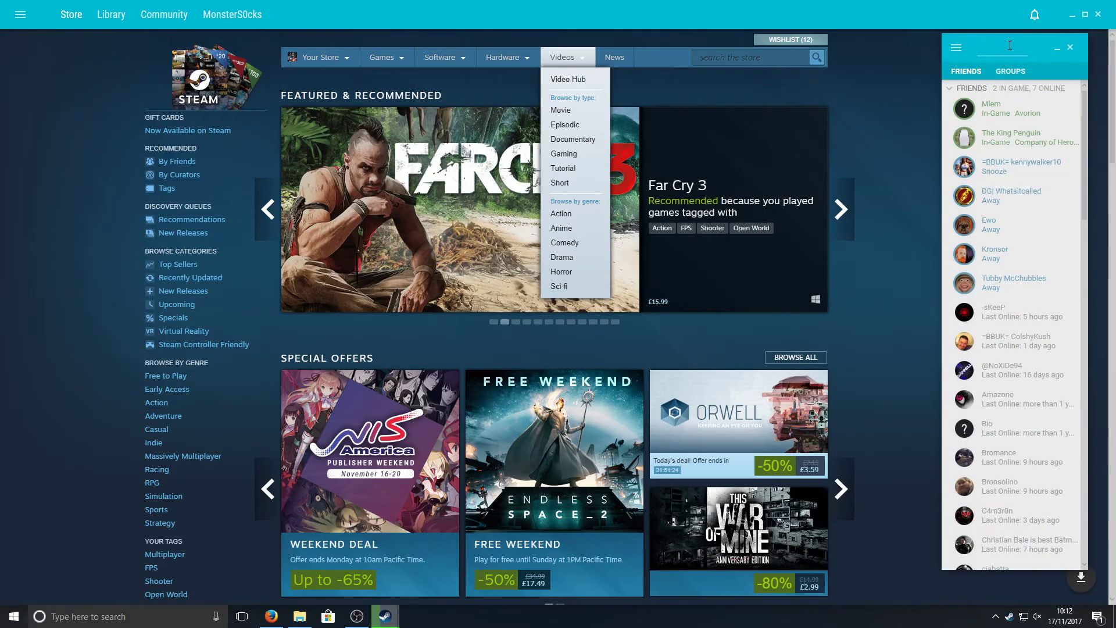
{"action": "double_click", "coordinate": [1012, 228]}
{"action": "left_click_drag", "start_coordinate": [643, 211], "coordinate": [473, 216]}
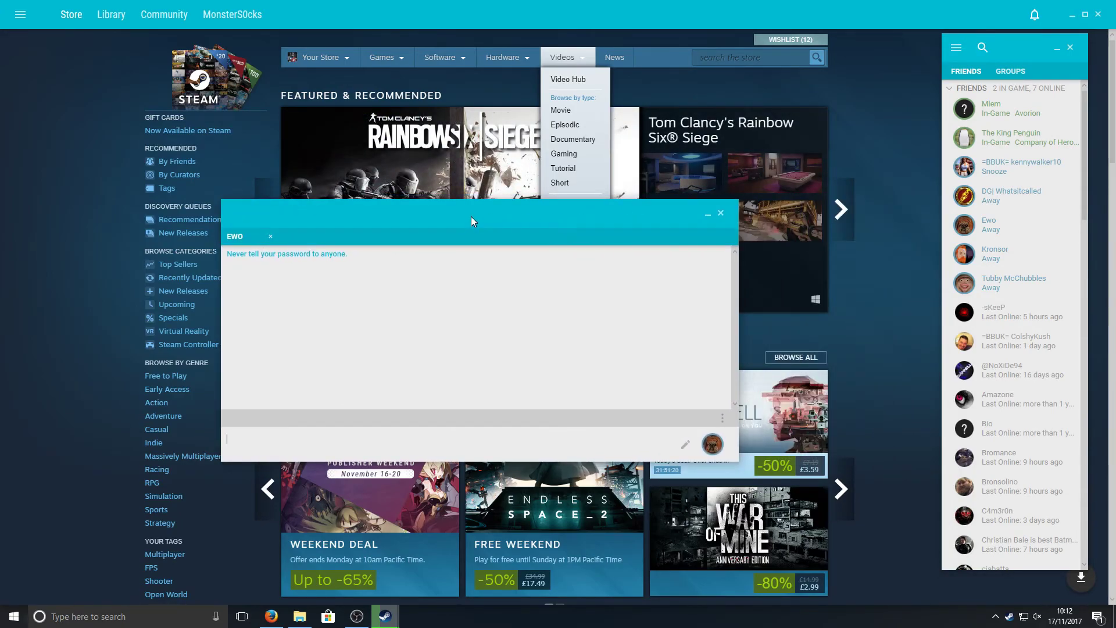